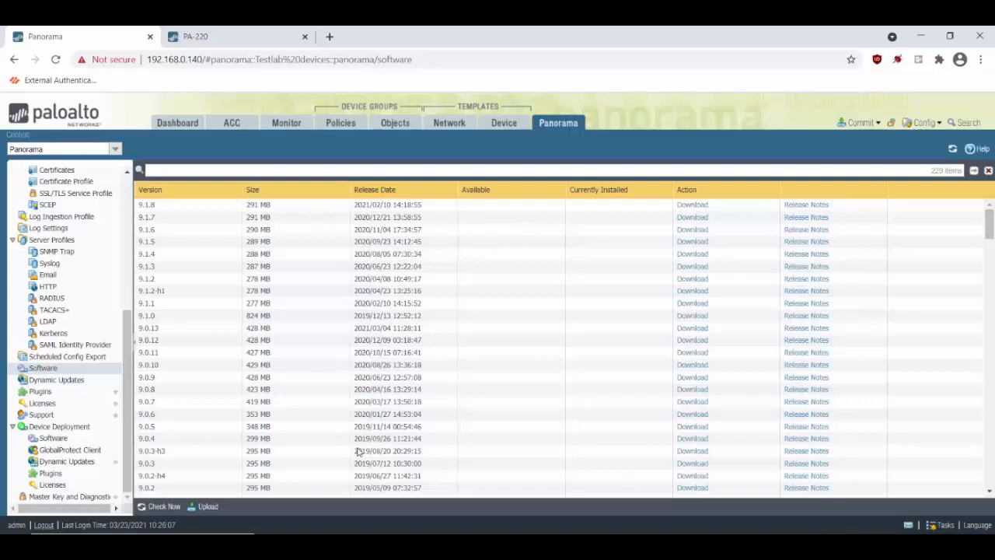
left_click(183, 129)
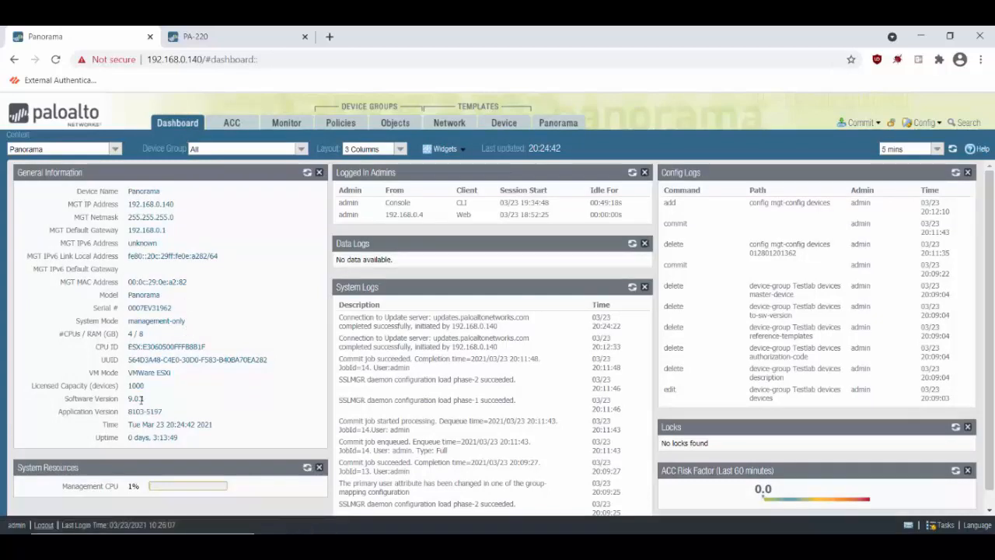
left_click_drag(128, 399, 153, 401)
left_click(189, 399)
left_click(570, 128)
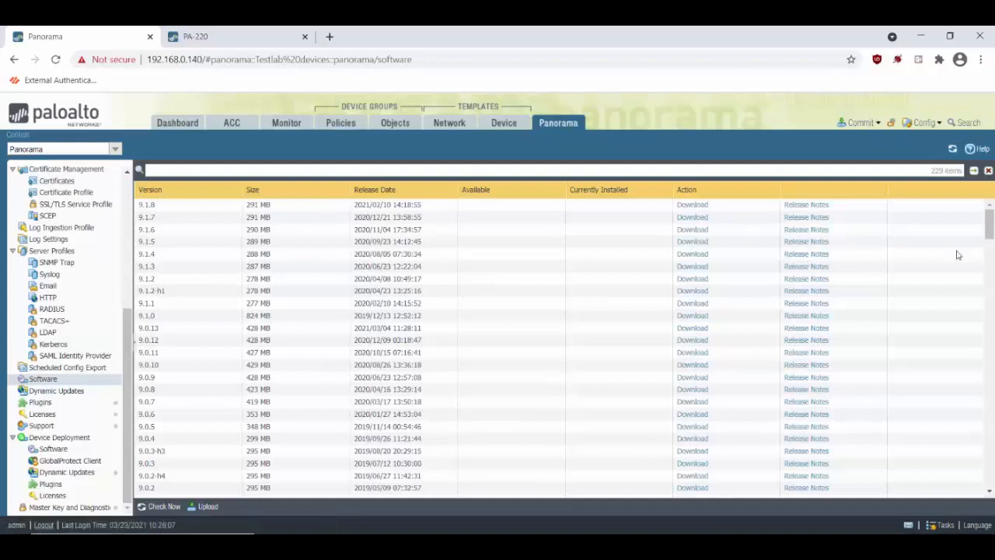
scroll(992, 223, "down", 5)
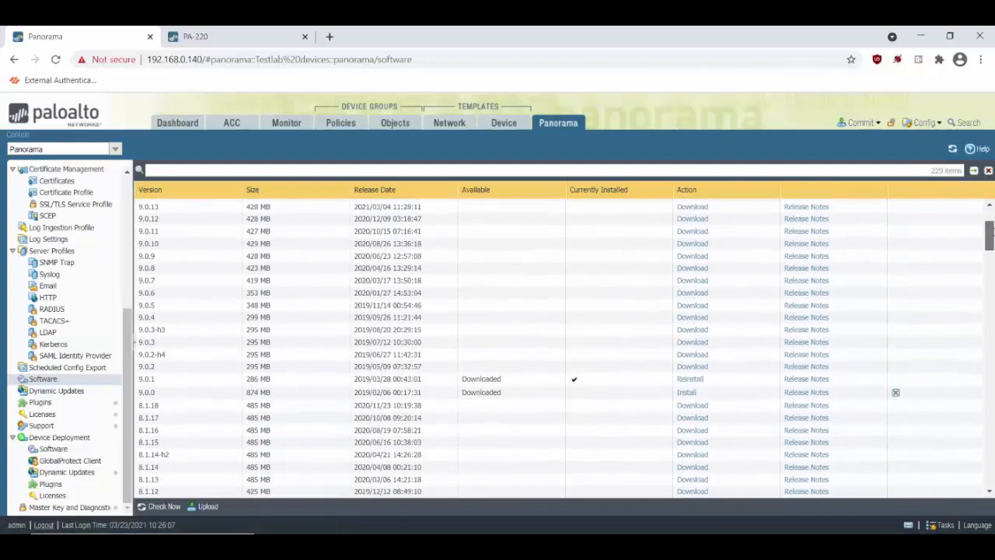
scroll(991, 226, "down", 2)
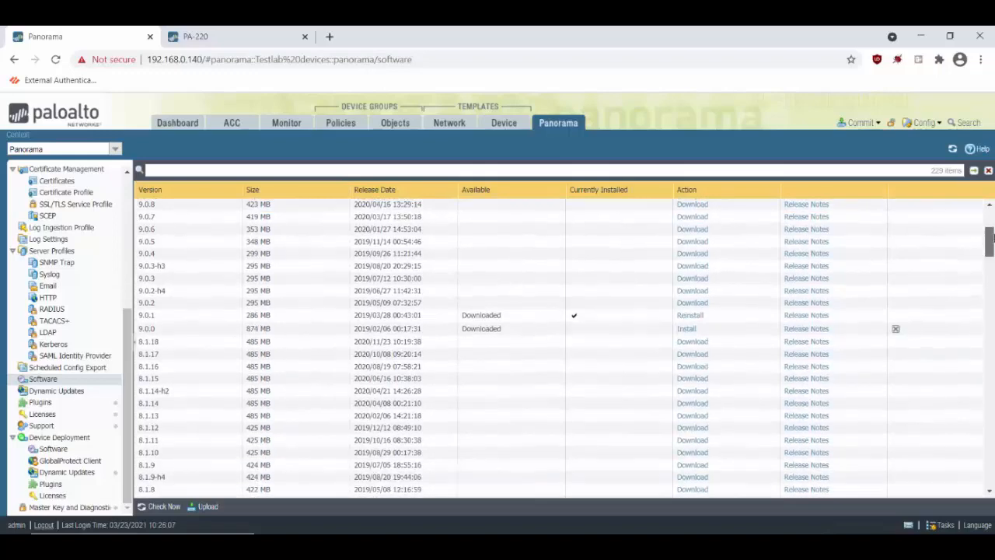
left_click_drag(992, 238, 985, 216)
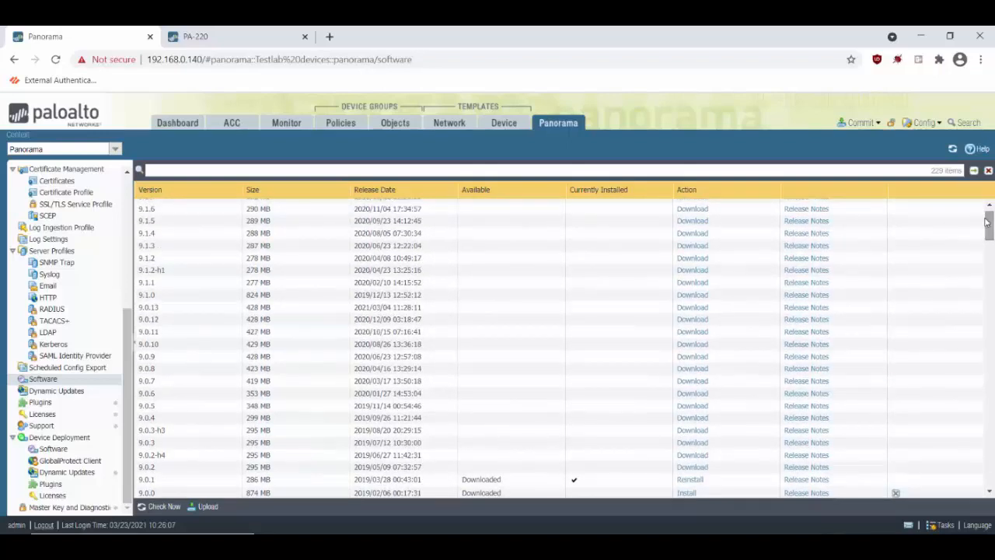
Download Panorama software release 9.1.0 (824 MB) and close the download report
left_click(691, 296)
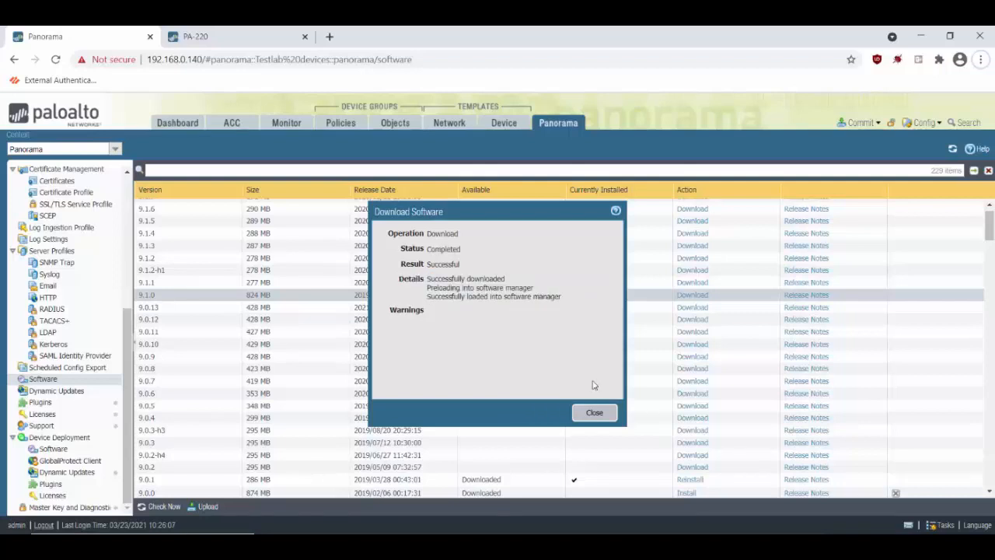
left_click(592, 412)
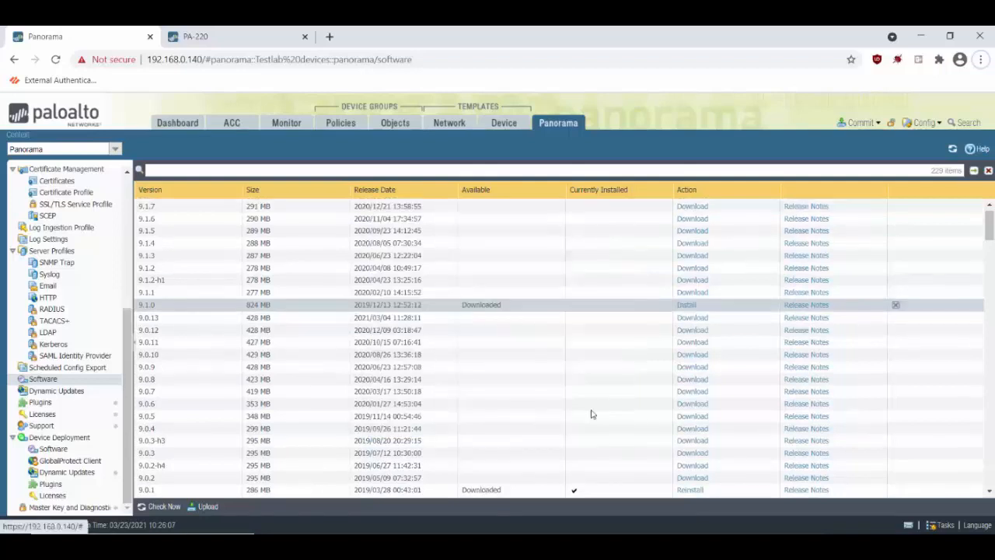
left_click(327, 321)
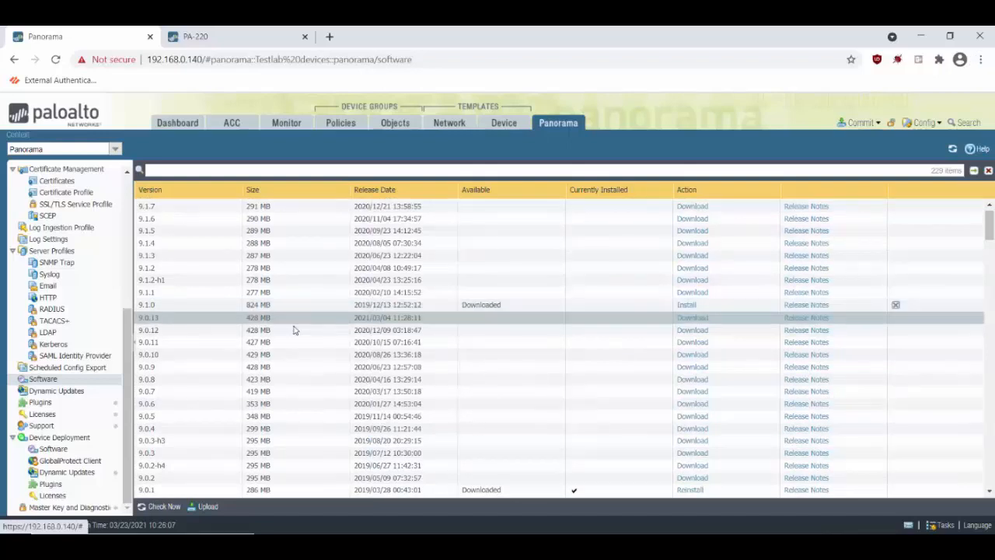
Try to install 9.1.0, accepting the uncommitted-changes and feature release warnings
left_click(688, 306)
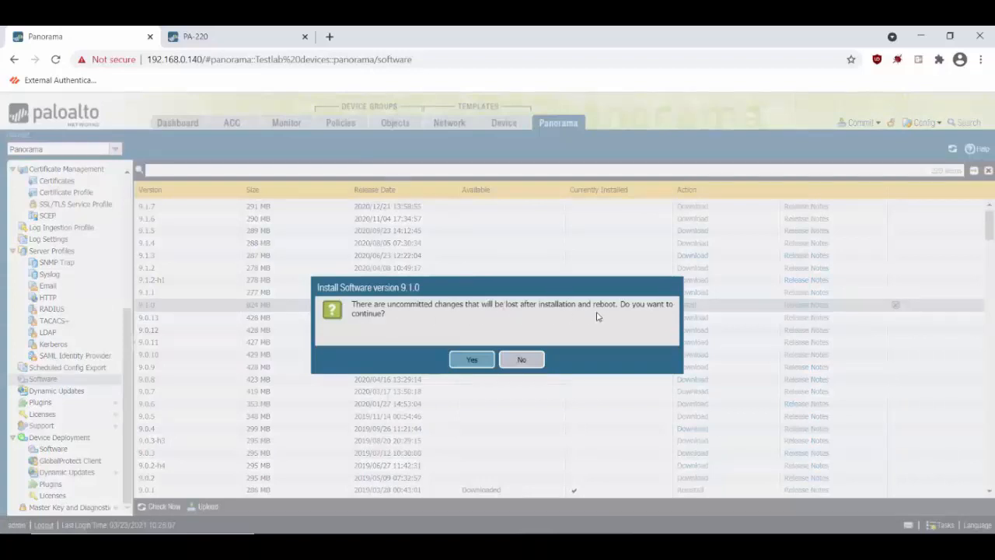
left_click(479, 362)
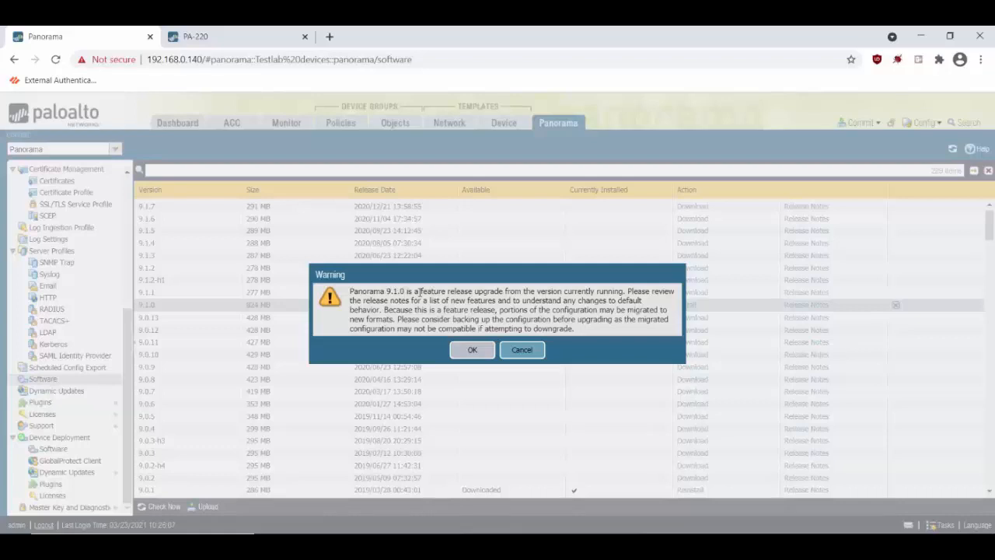
left_click(472, 350)
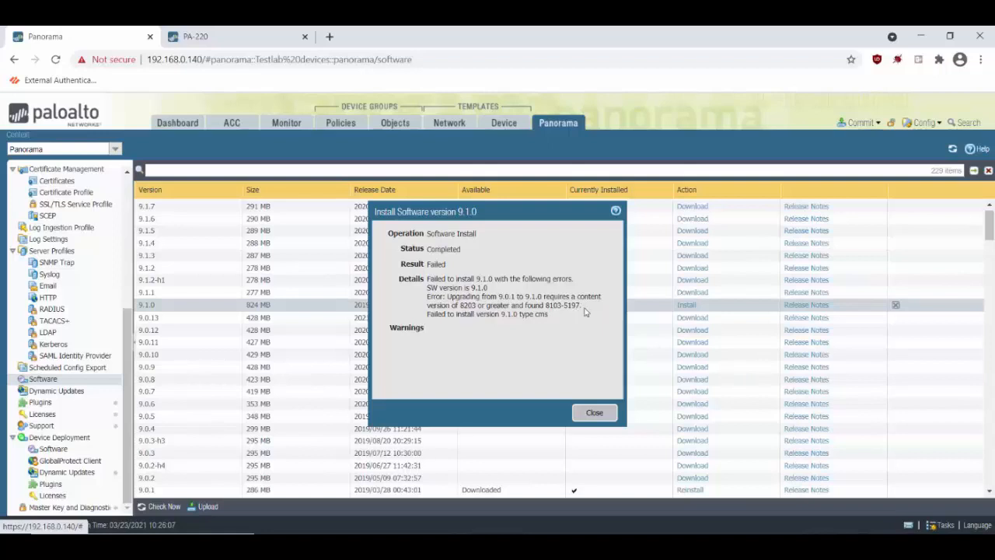
Copy the failure details (content 8203 or later required) into Notepad and close the report
left_click_drag(427, 277, 573, 319)
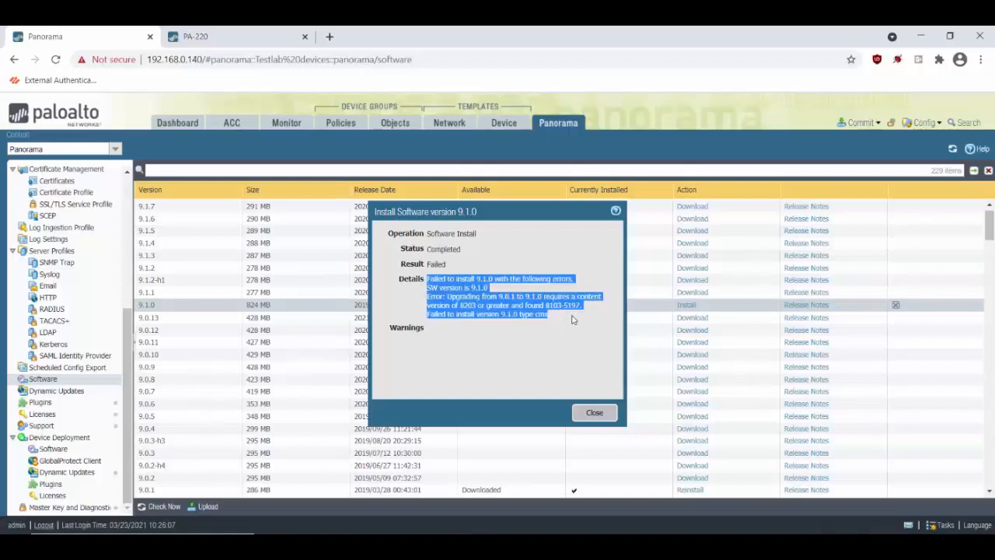
key("ctrl+c")
key("ctrl+v")
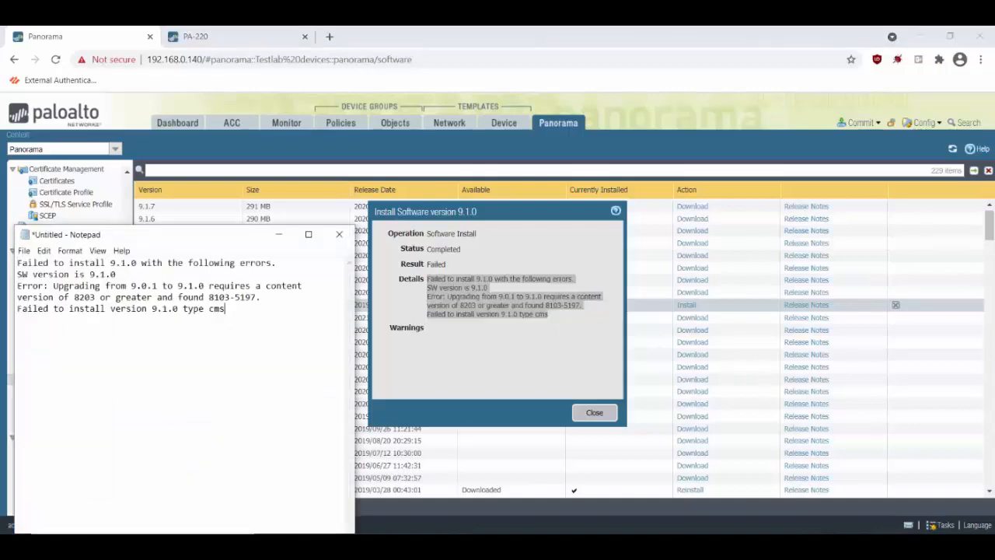
left_click(599, 418)
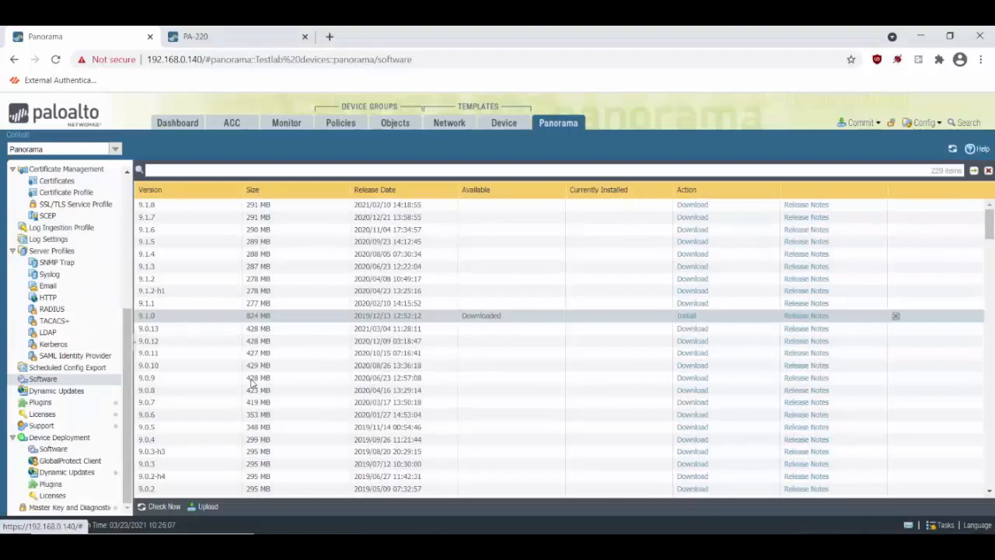
Check the update server for new content in the managed devices' Dynamic Updates
left_click(69, 473)
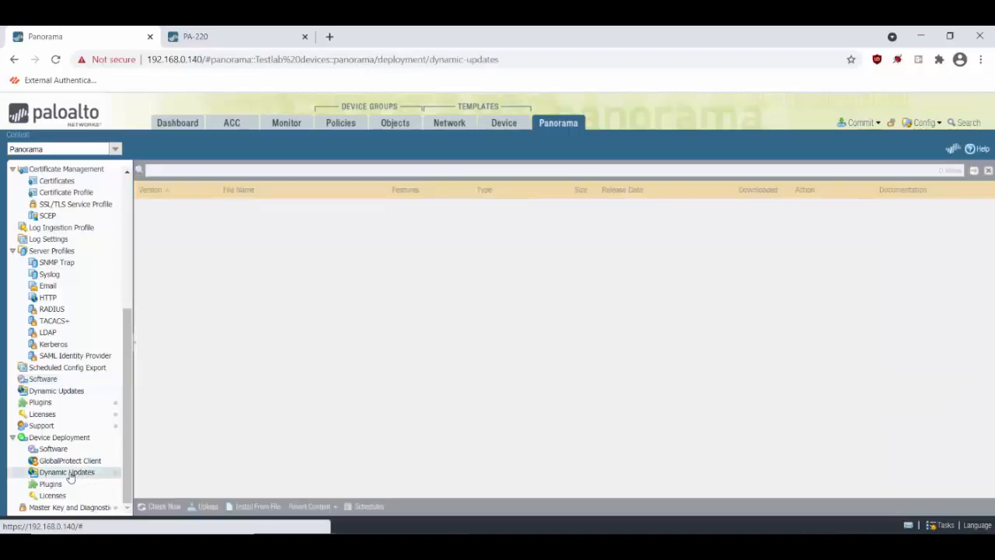
left_click(169, 507)
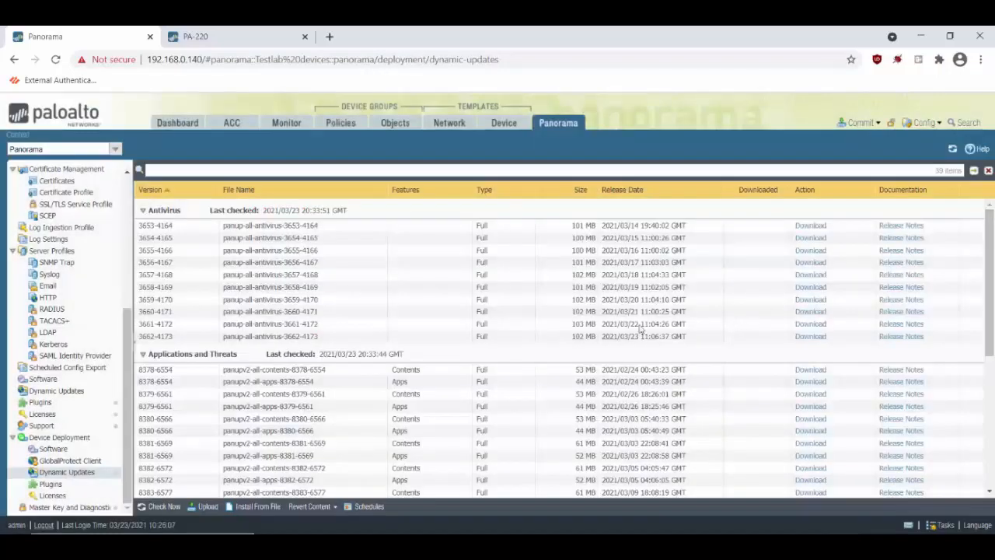
scroll(502, 338, "down", 4)
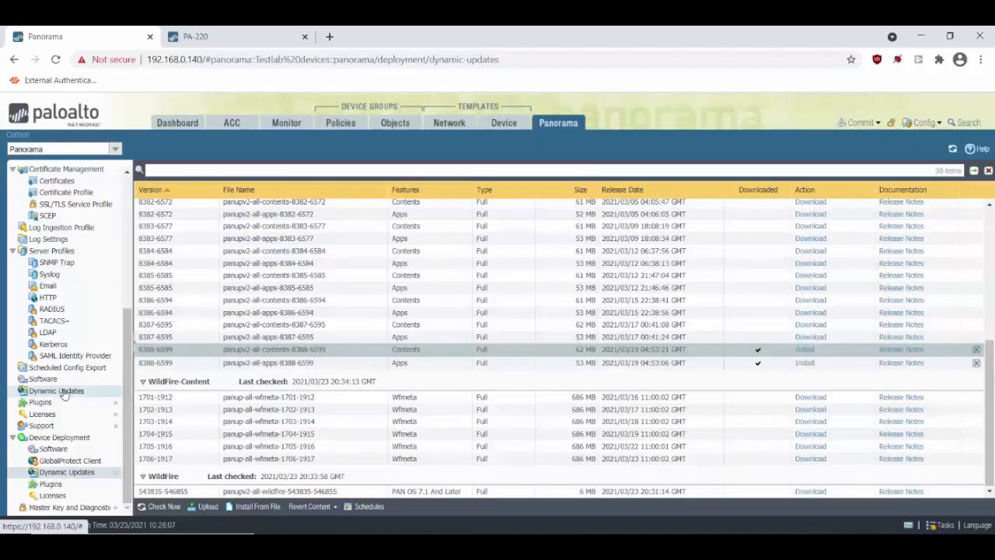
Refresh Panorama's own Dynamic Updates and download applications package 8388-6599
left_click(65, 393)
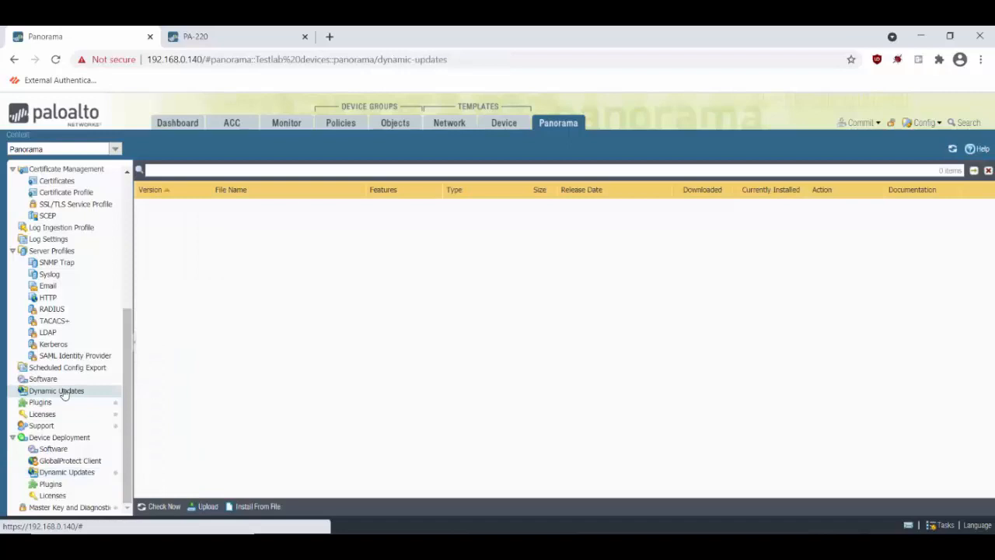
left_click(159, 506)
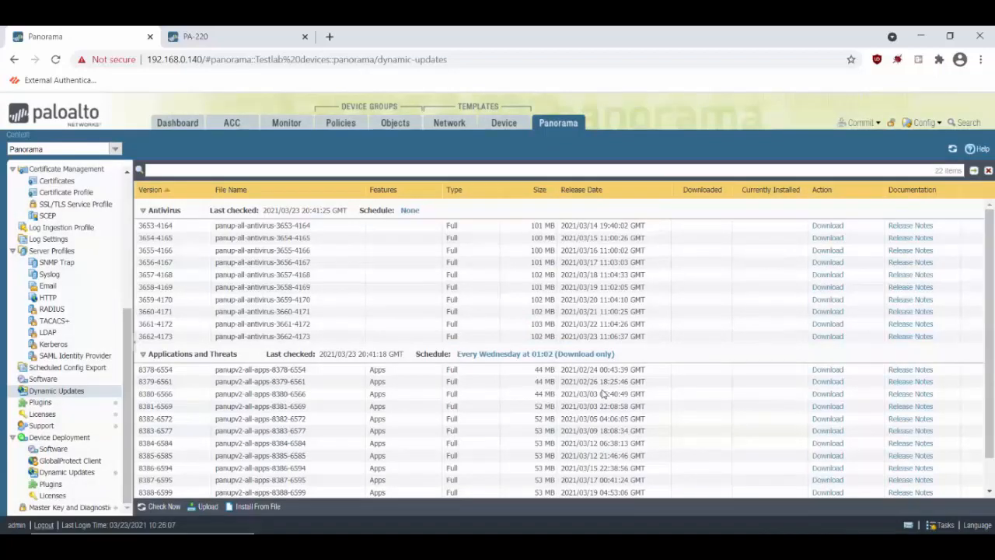
scroll(828, 463, "down", 1)
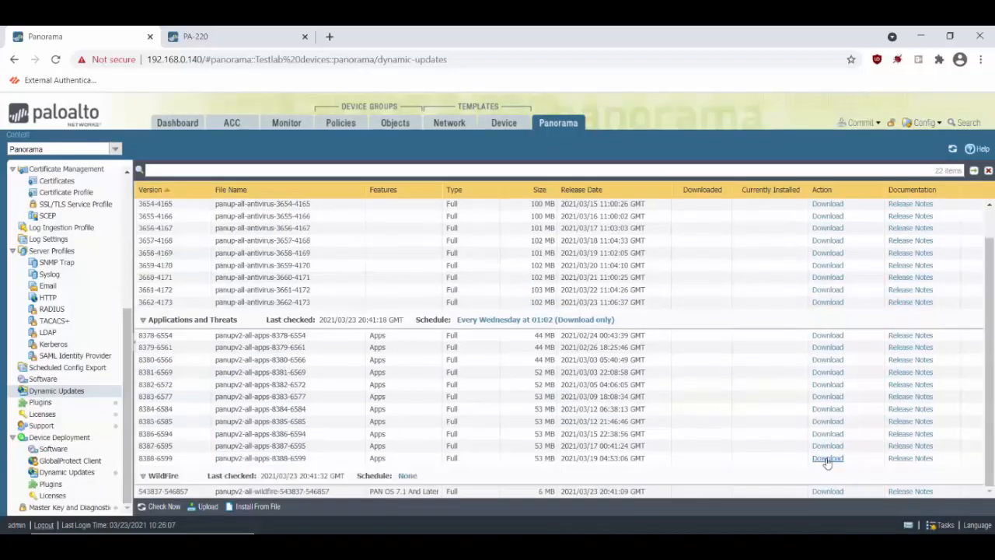
left_click(827, 459)
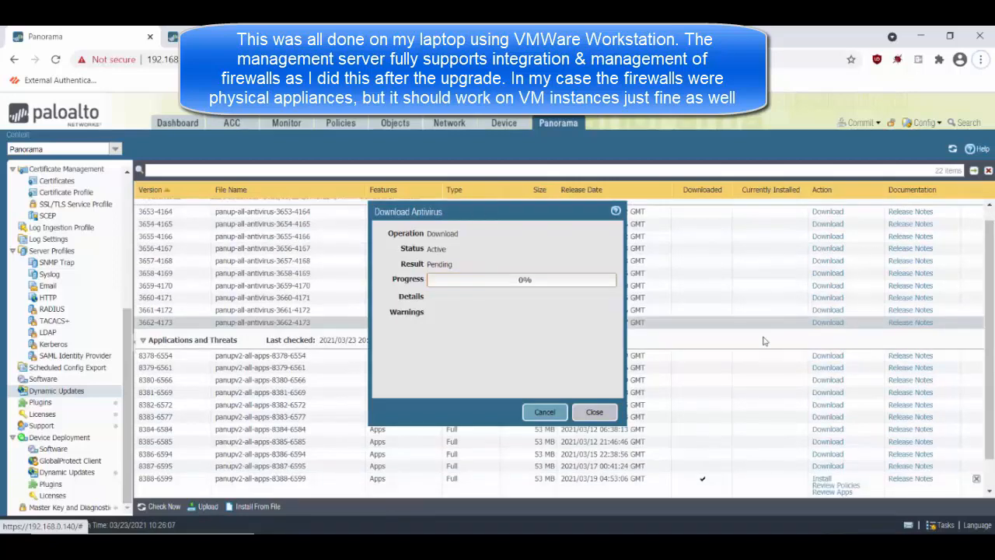
Install antivirus version 3662-4173 once its download finishes
left_click(603, 413)
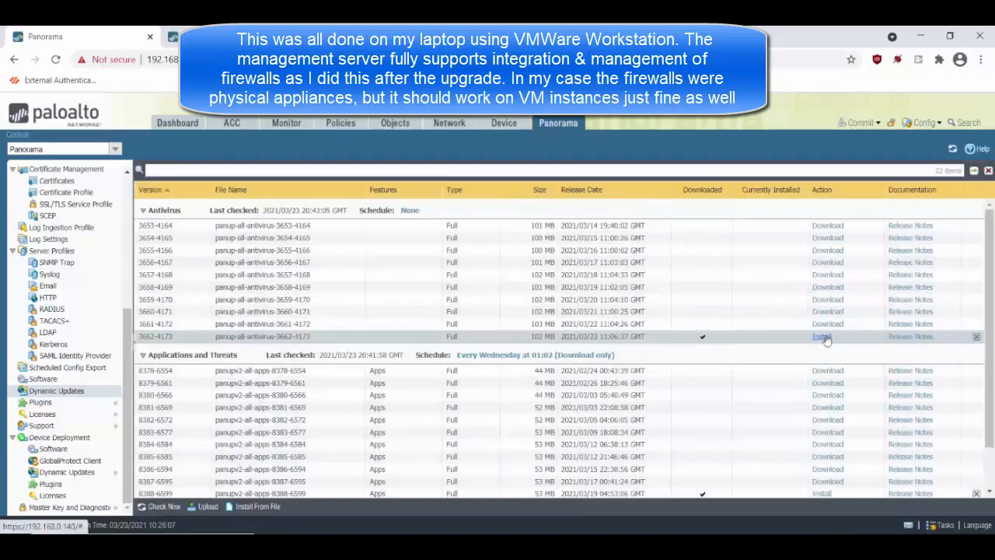
left_click(823, 336)
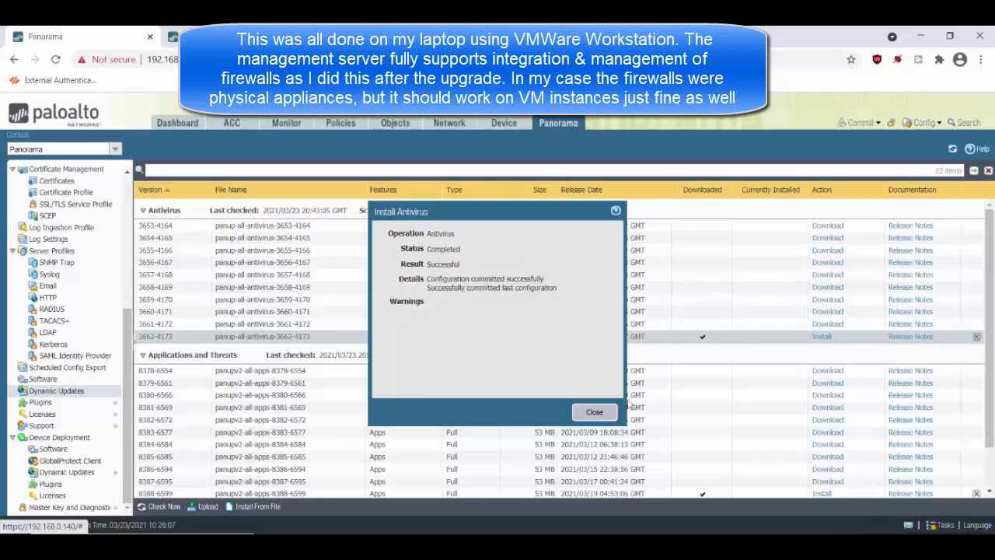
left_click(595, 411)
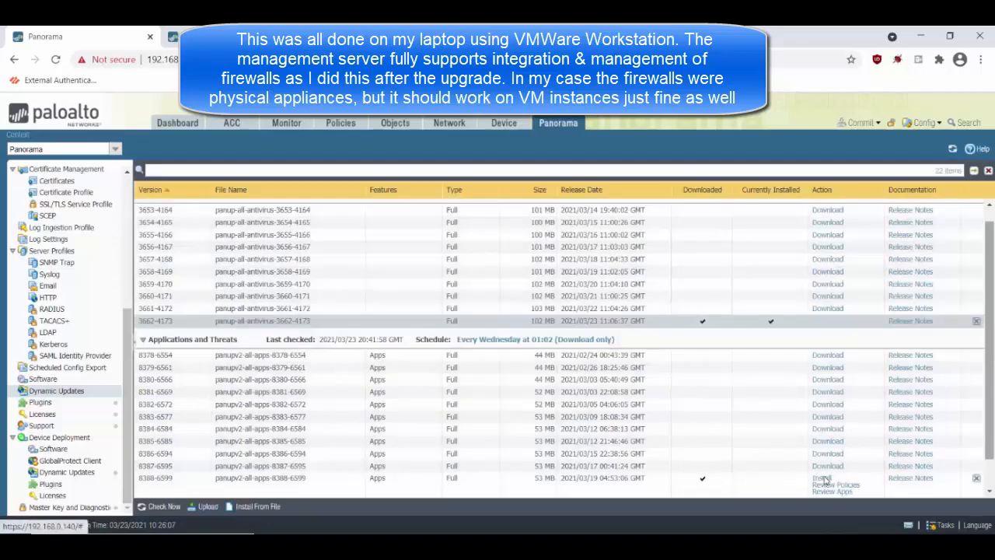
Install the 8388-6599 Applications and Threats content update and confirm the installation
scroll(826, 480, "down", 1)
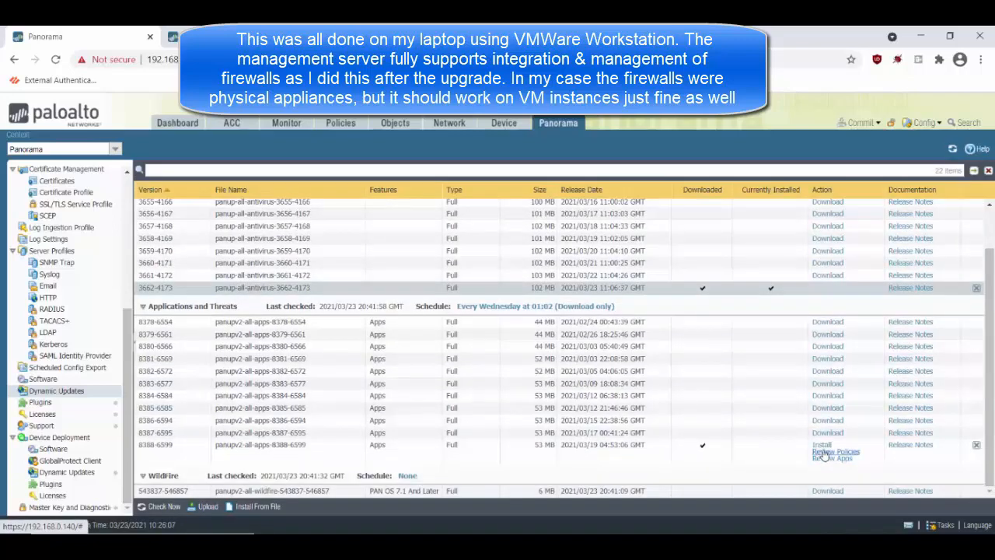
left_click(821, 445)
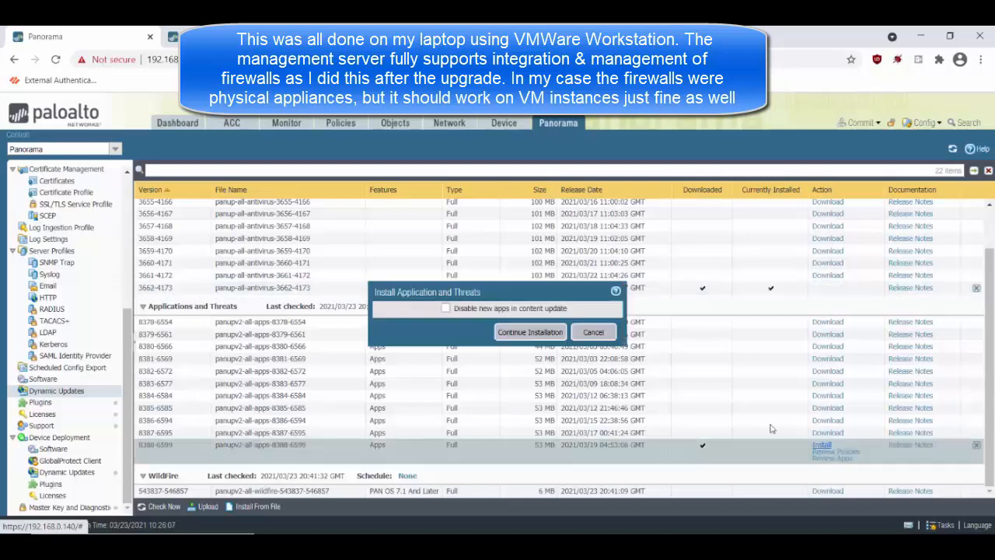
left_click(542, 335)
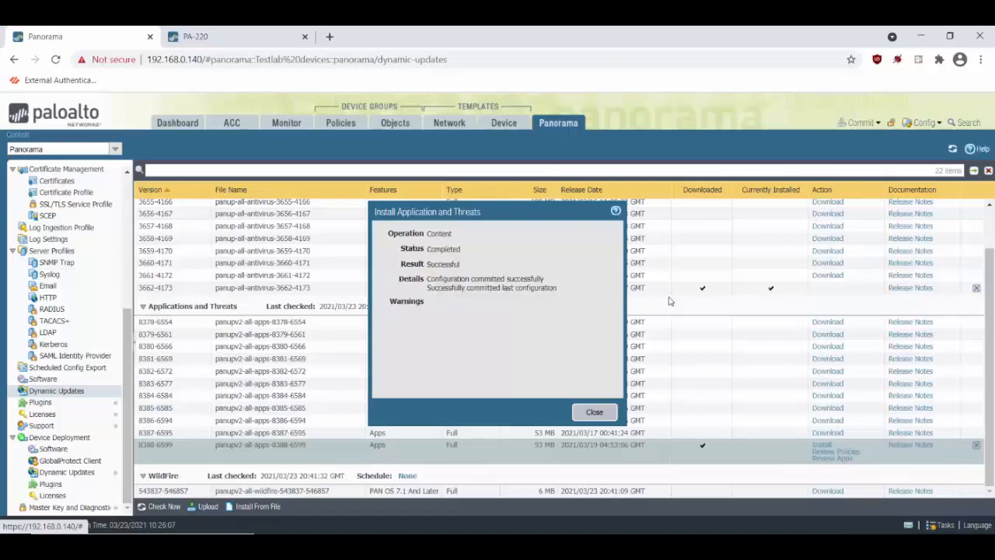
Install software 9.1.0 from Panorama > Software, accept the feature release warning, and reboot
left_click(595, 413)
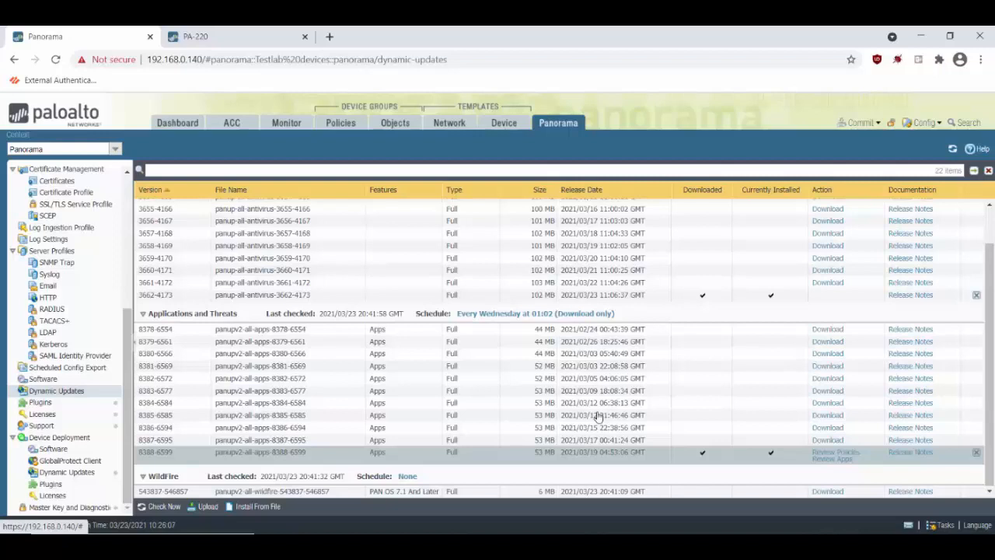
left_click(55, 379)
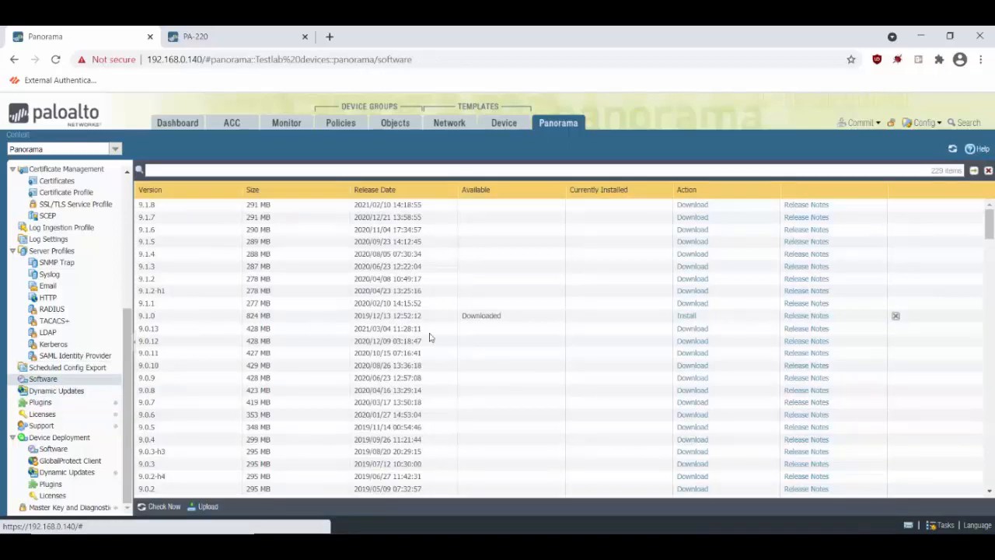
left_click(687, 316)
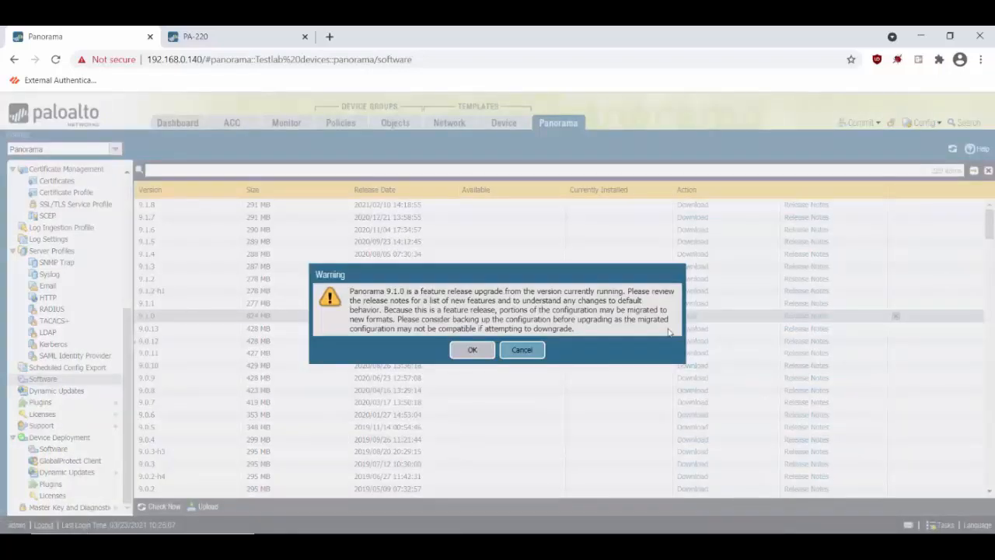
left_click(466, 349)
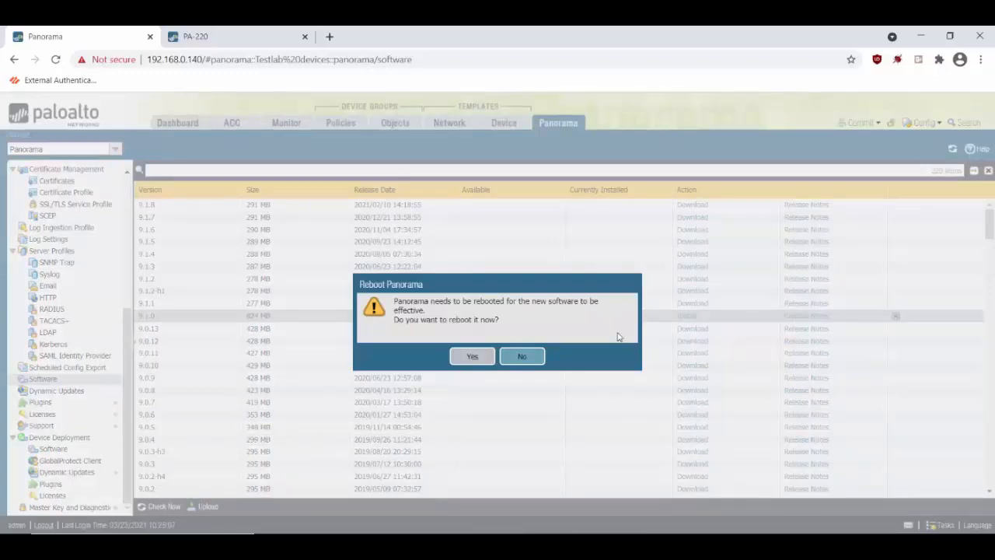
left_click(472, 356)
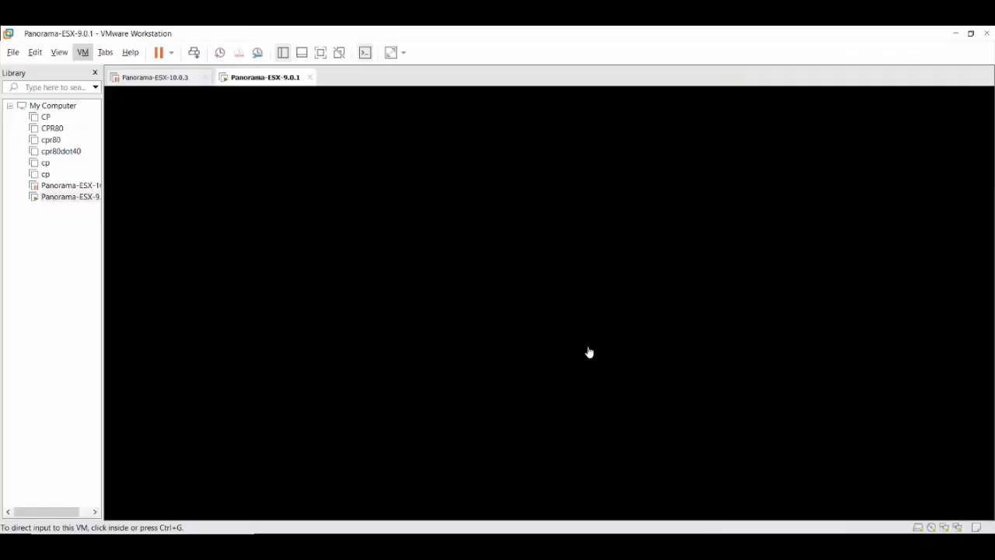
After the reboot, dismiss the Welcome to Panorama 9.1 notes to show the Dashboard
left_click(555, 284)
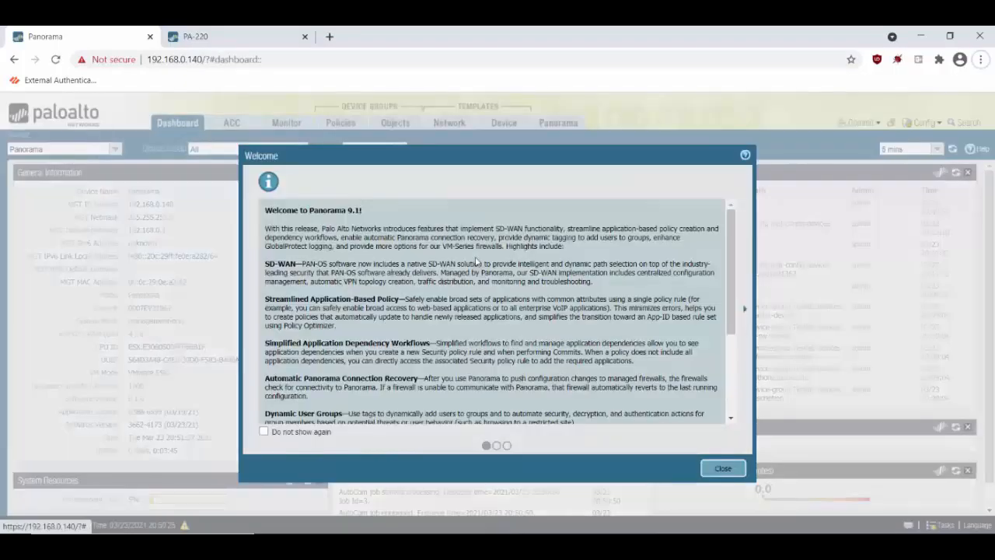
left_click(723, 470)
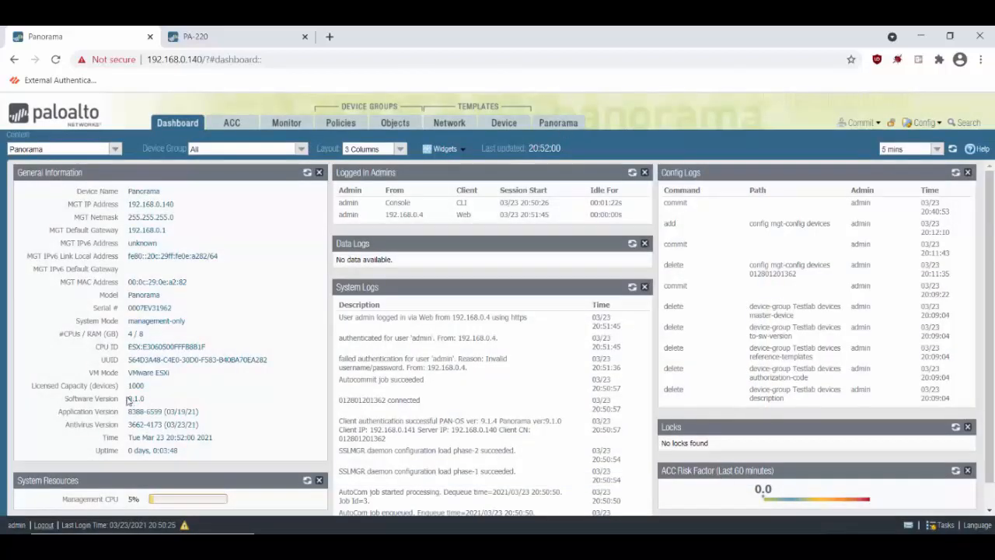
Download and install Panorama software release 9.1.8
left_click_drag(128, 398, 144, 397)
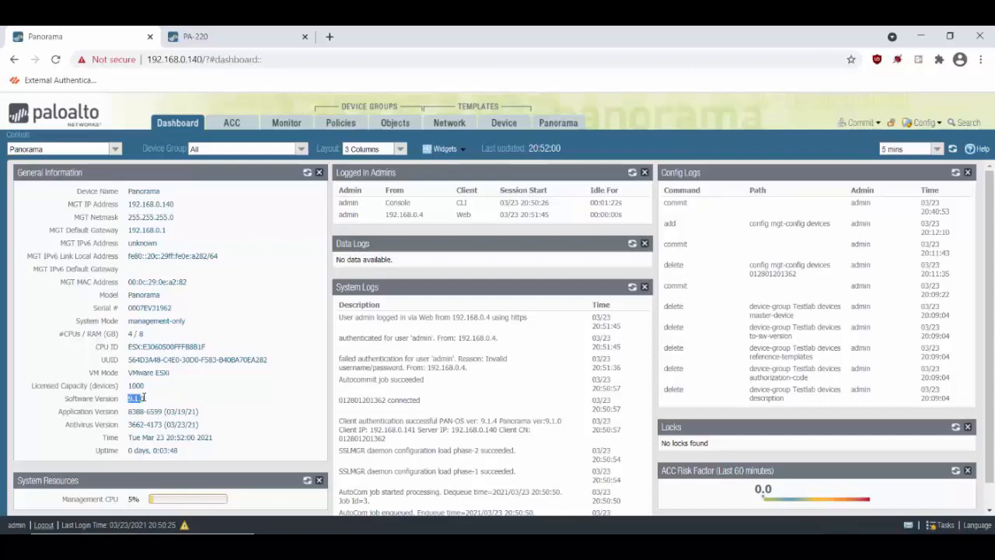
left_click(565, 126)
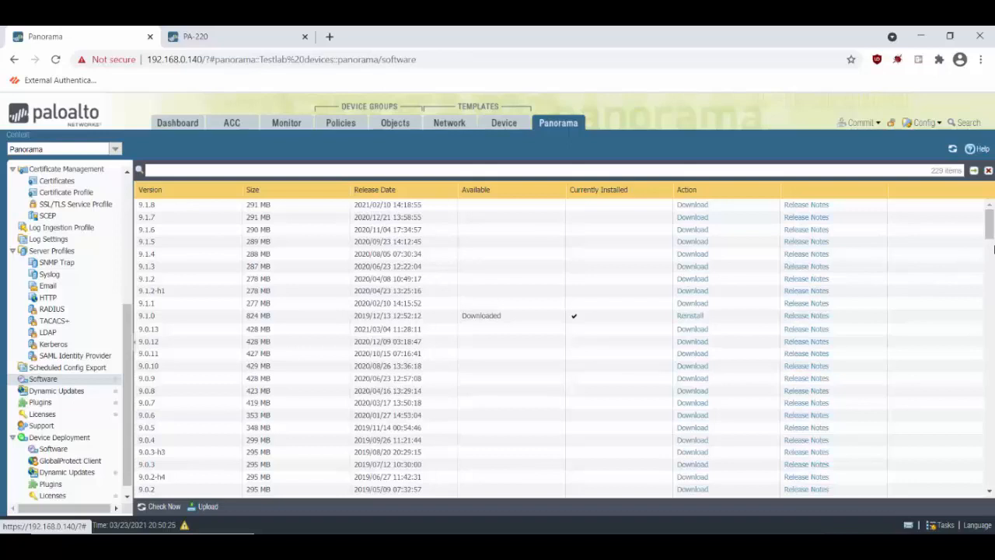
left_click(693, 206)
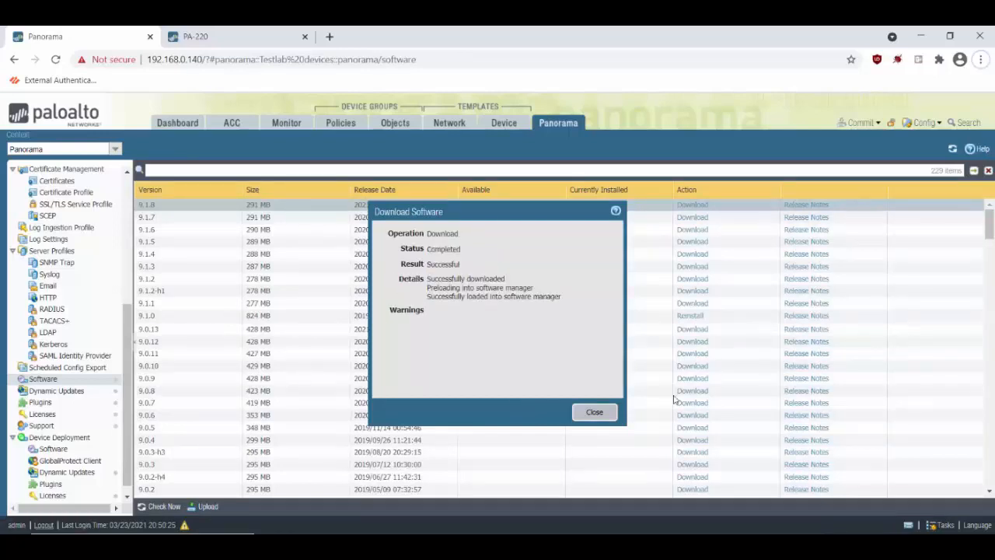
left_click(595, 413)
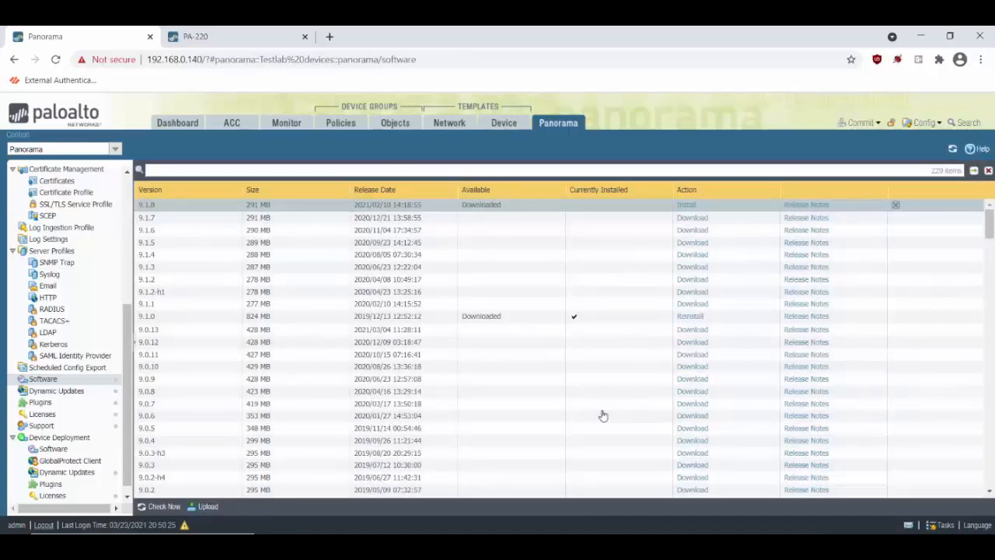
left_click(686, 205)
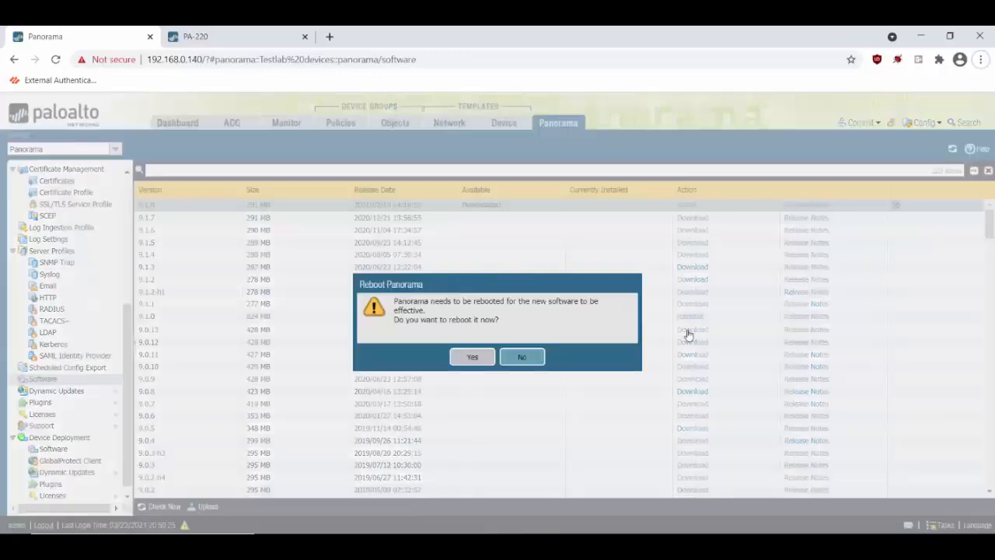
Confirm the reboot to activate 9.1.8 and release input from the VM console
left_click(472, 357)
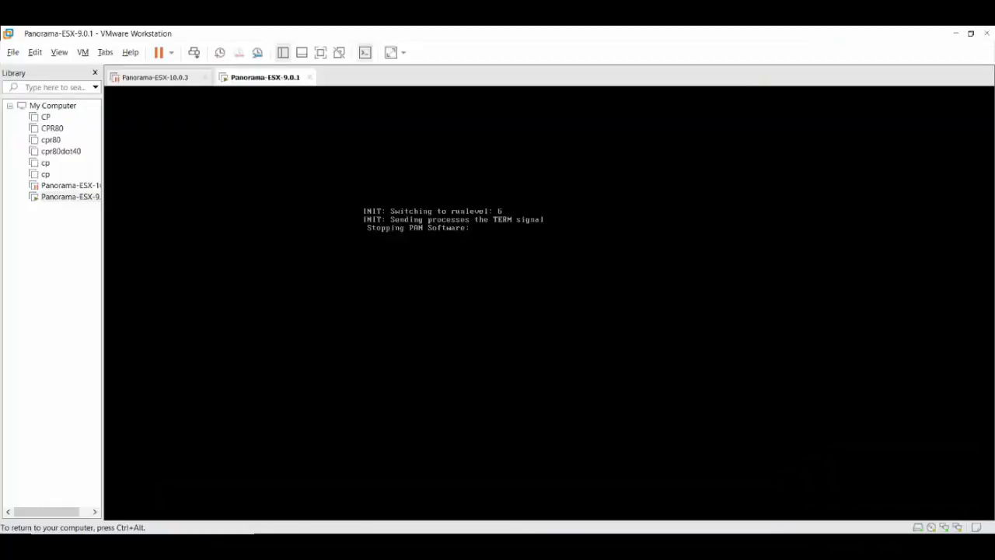
key("ctrl+alt")
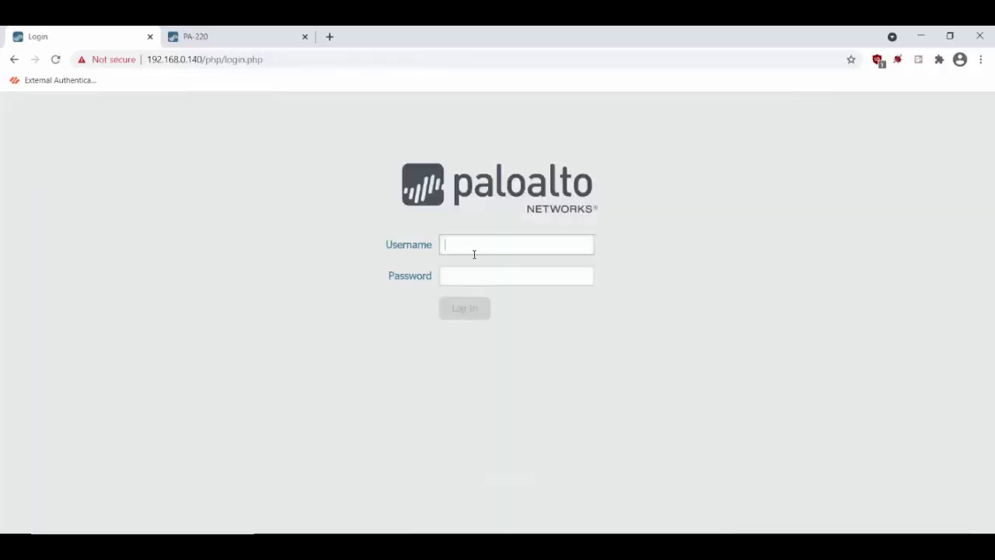
Log in with the administrator username and password, then dismiss the Welcome notes
type("admin")
key("Tab")
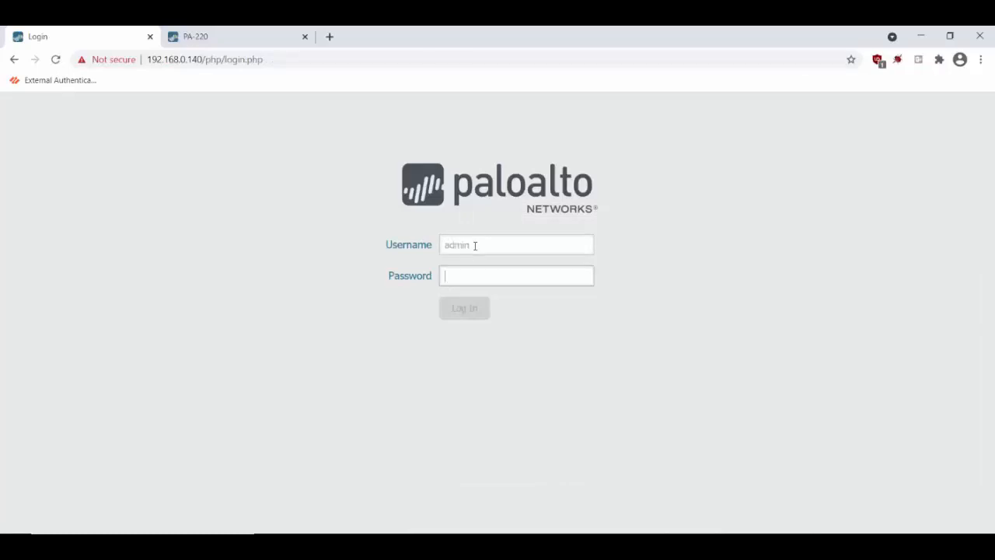
type("*********")
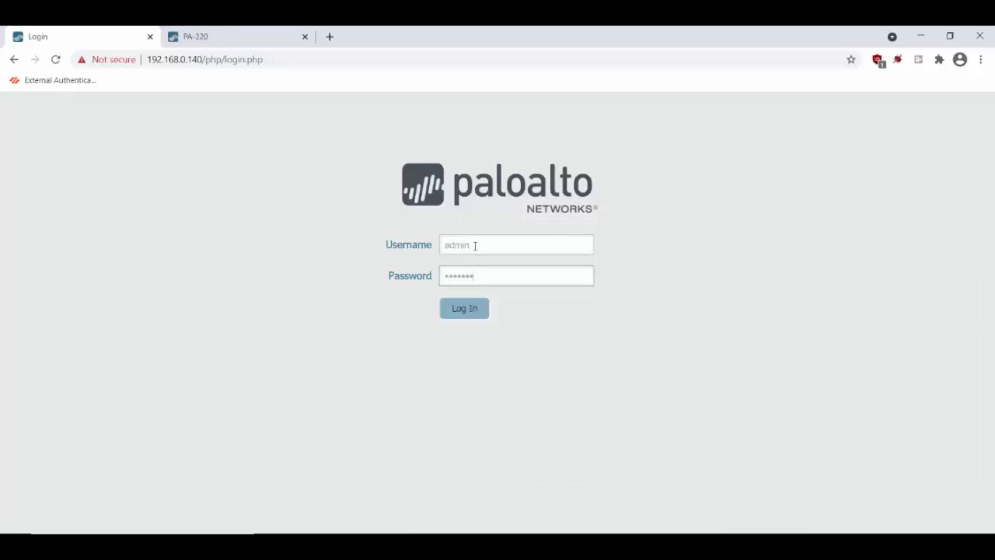
key("Return")
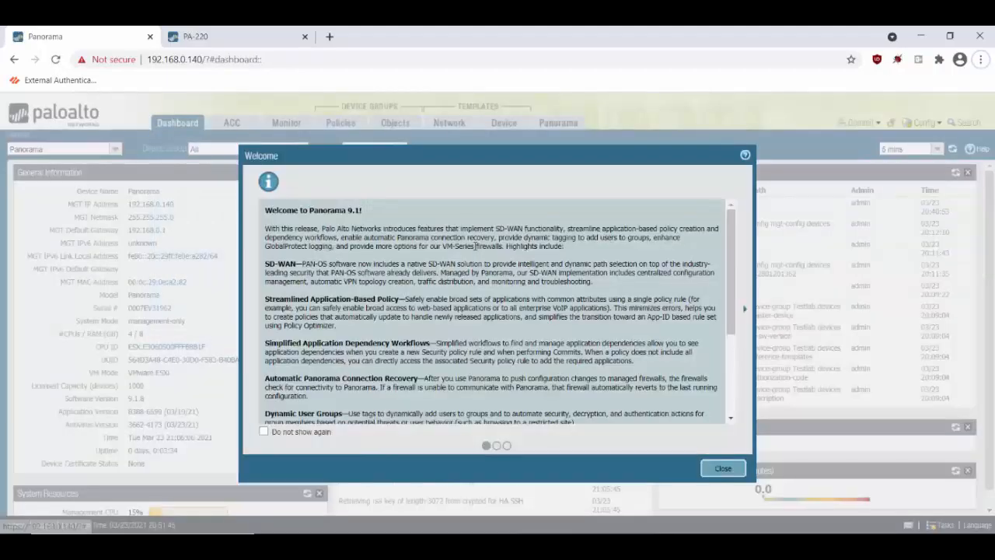
left_click(723, 468)
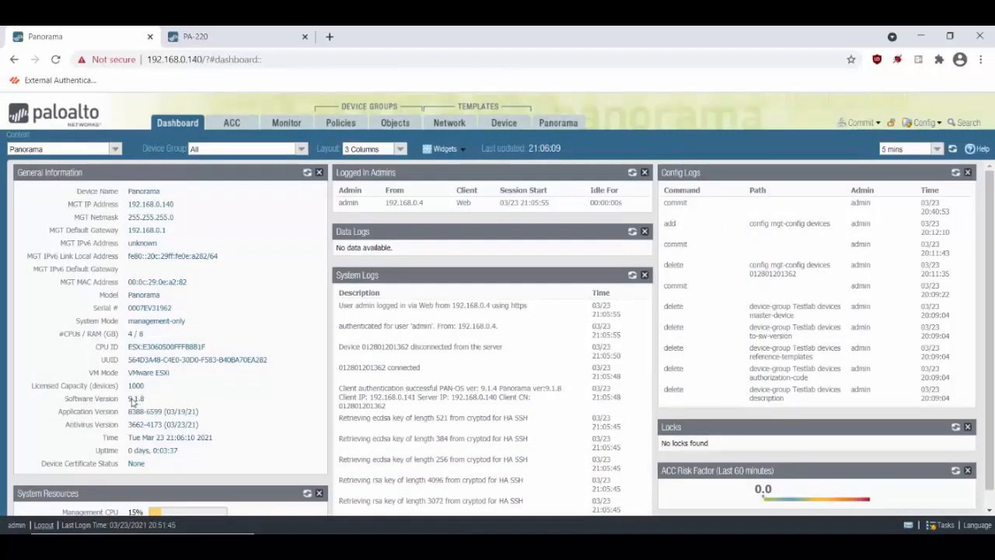
Highlight the Dashboard's software version 9.1.8 and application version 8388-6599
left_click_drag(145, 398, 127, 399)
left_click(224, 396)
left_click_drag(129, 411, 218, 409)
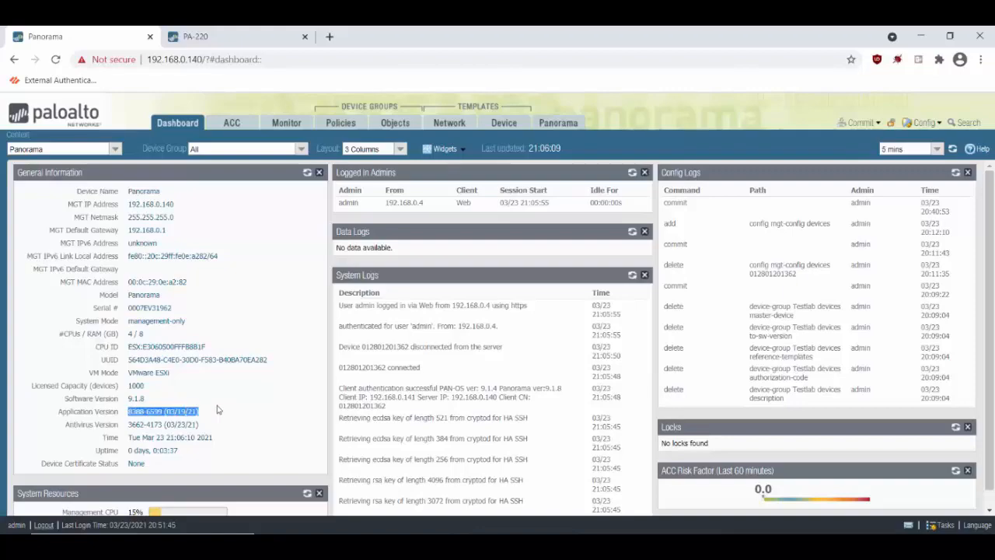